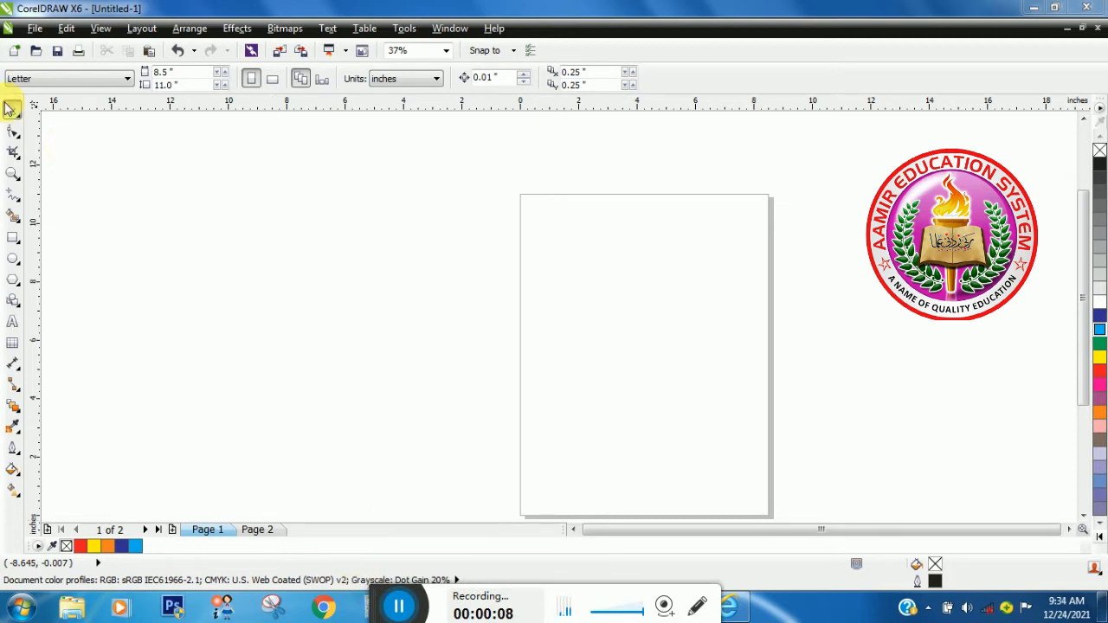
Step: Draw a rectangle about 7.8 by 3.9 inches across the upper half of the page and fill it with blue (C:100 M:100)
click(15, 135)
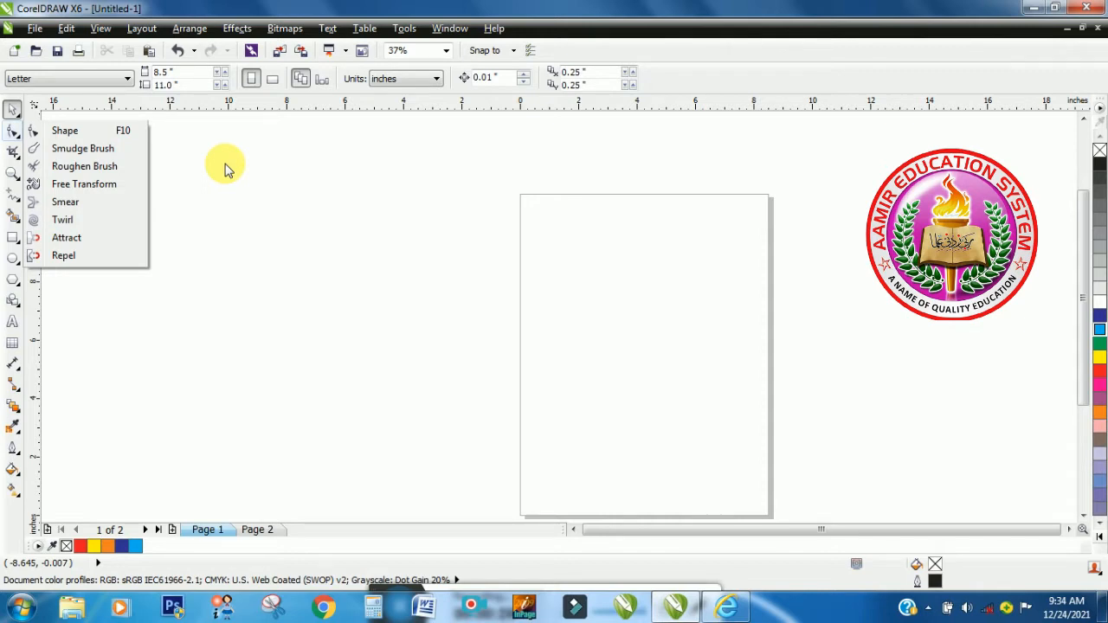
click(77, 152)
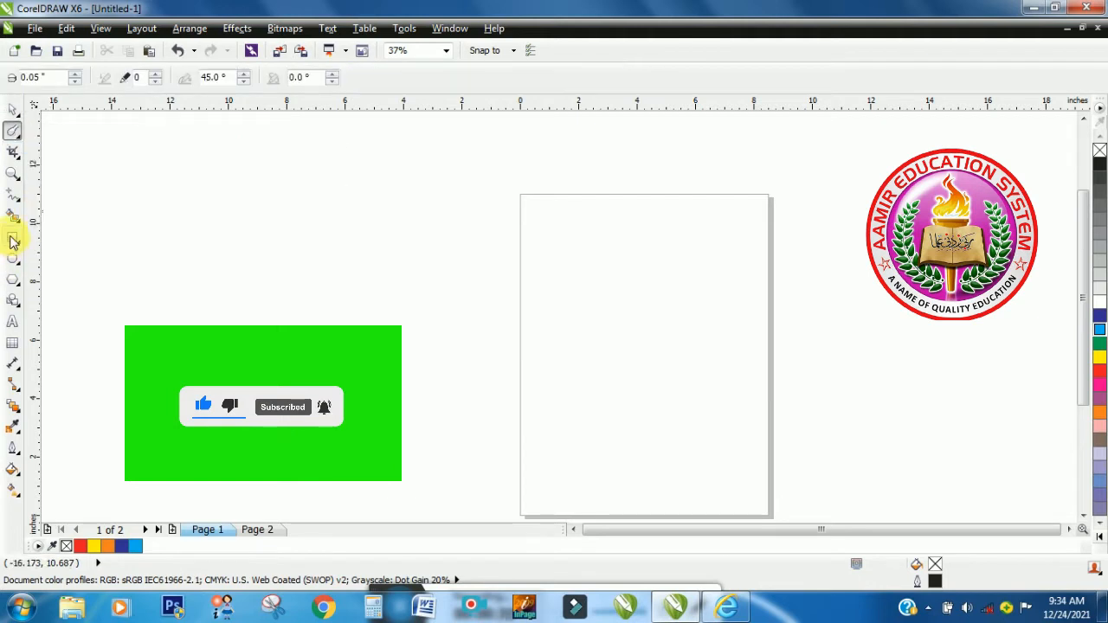
click(13, 239)
click(72, 237)
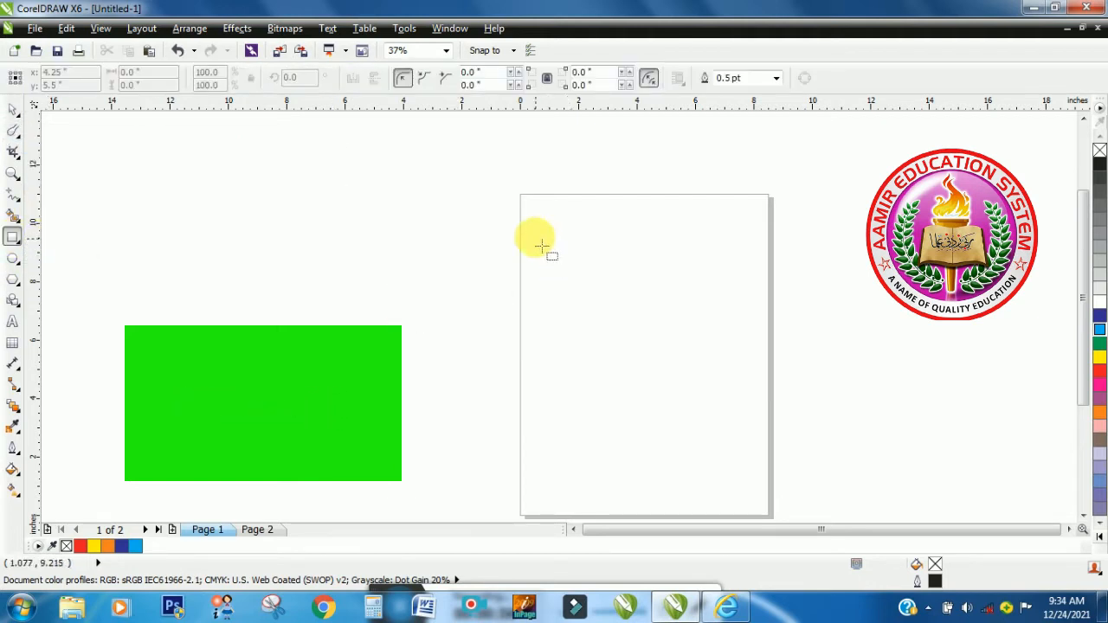
drag(529, 225, 758, 340)
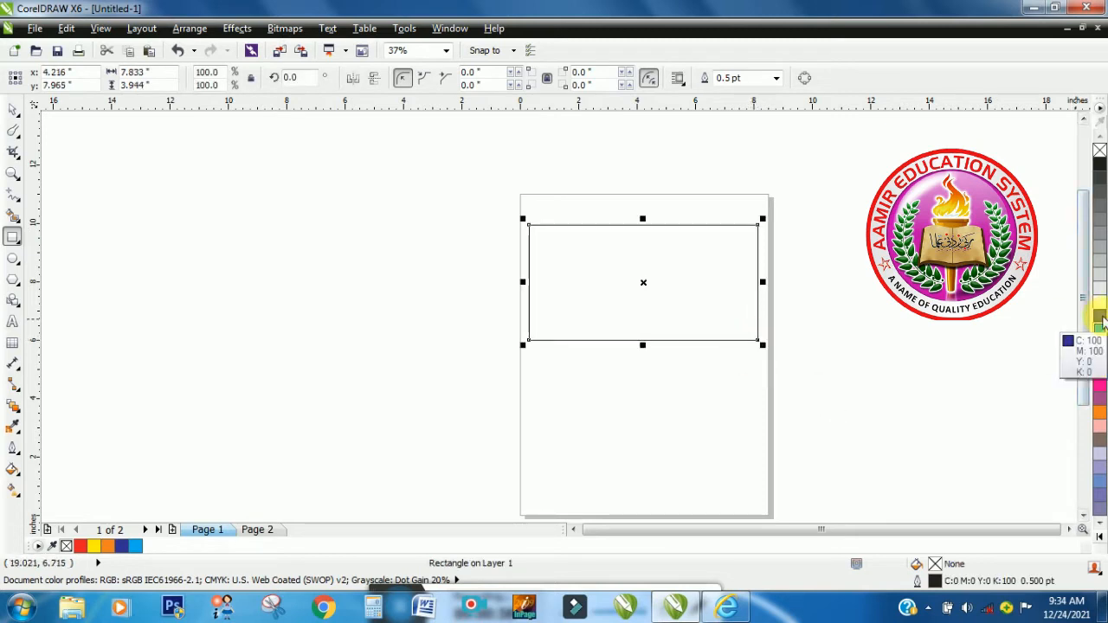
click(1100, 317)
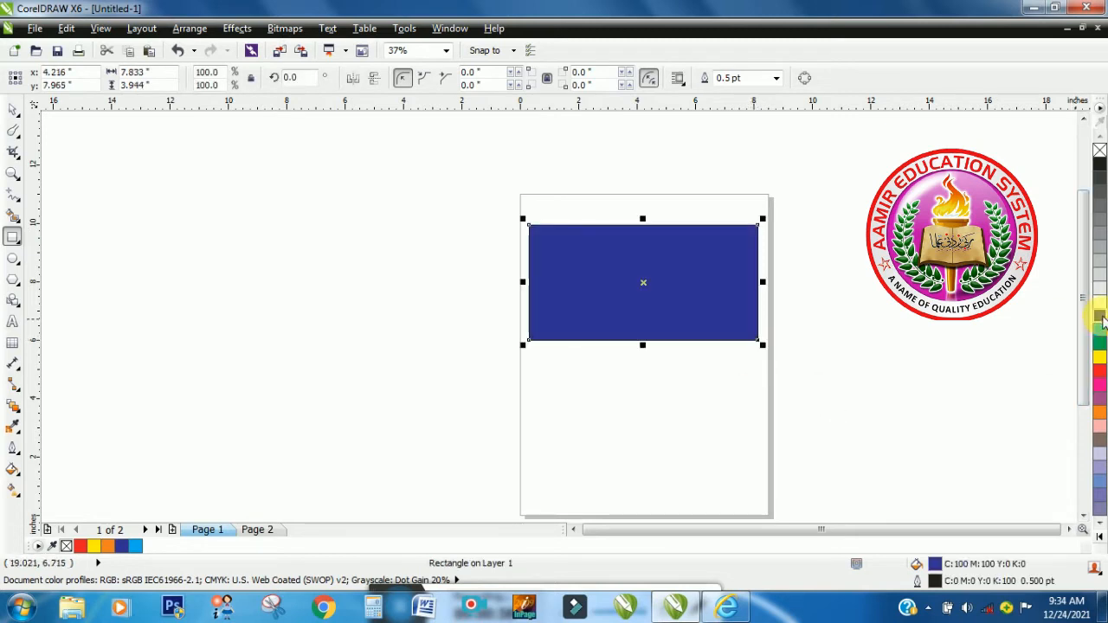
click(413, 274)
Step: Activate the Smudge Brush and set its nib size to 1.18 inches and its dryout to 5
click(19, 134)
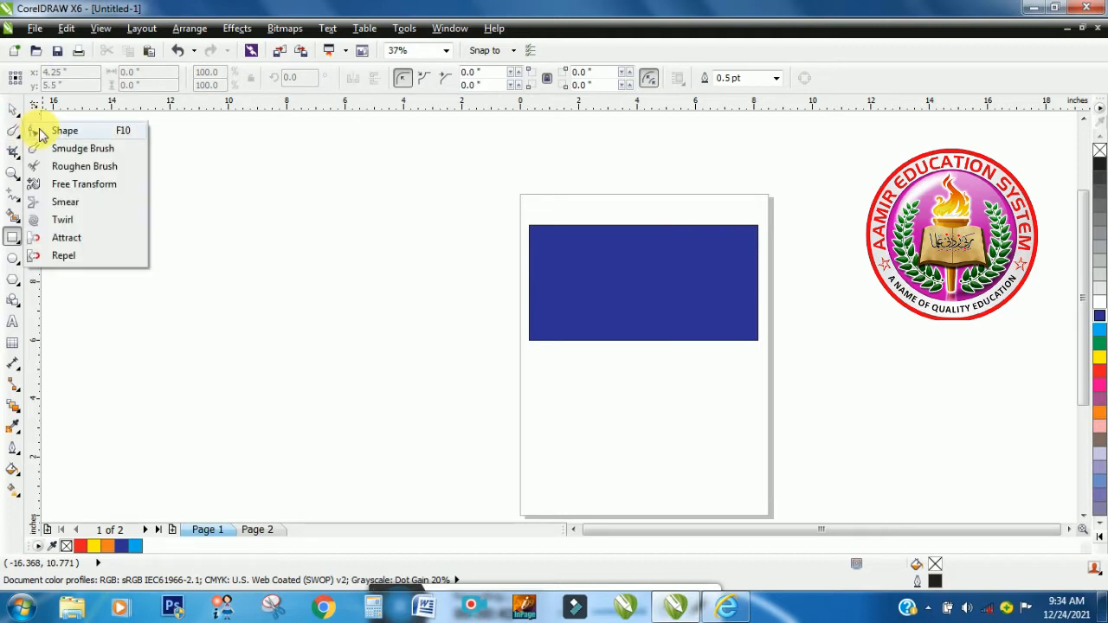
click(65, 149)
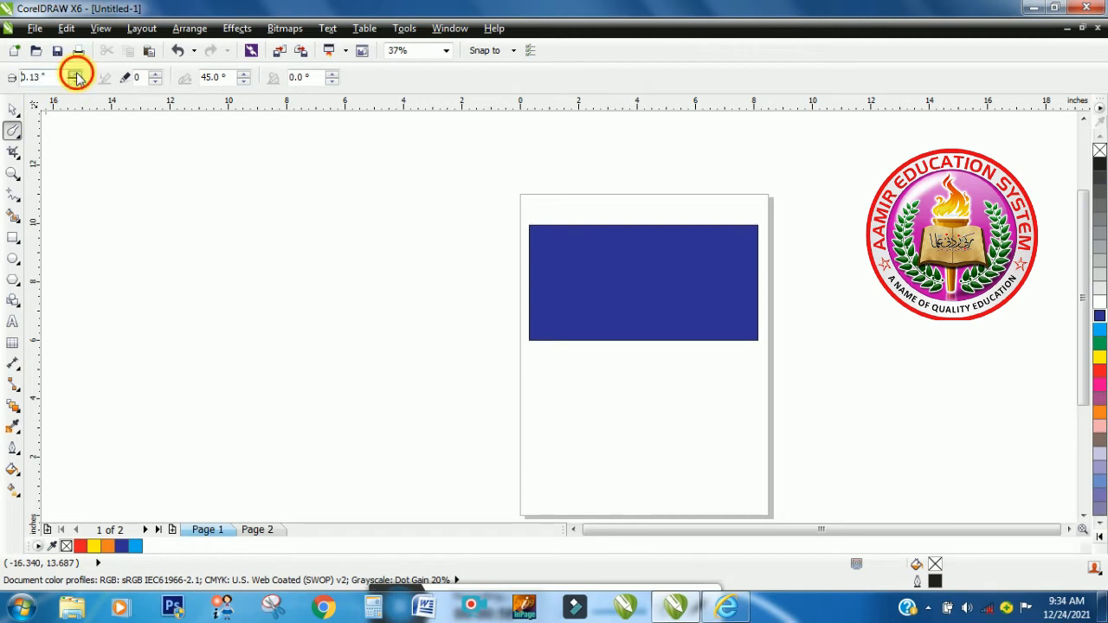
drag(76, 77, 78, 91)
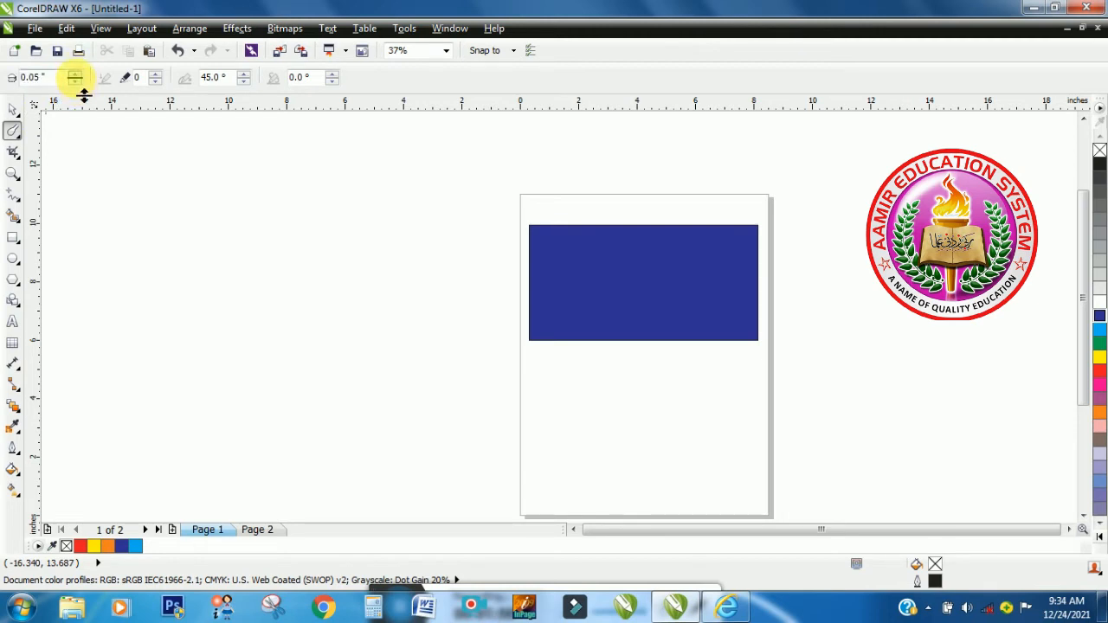
click(75, 73)
click(75, 74)
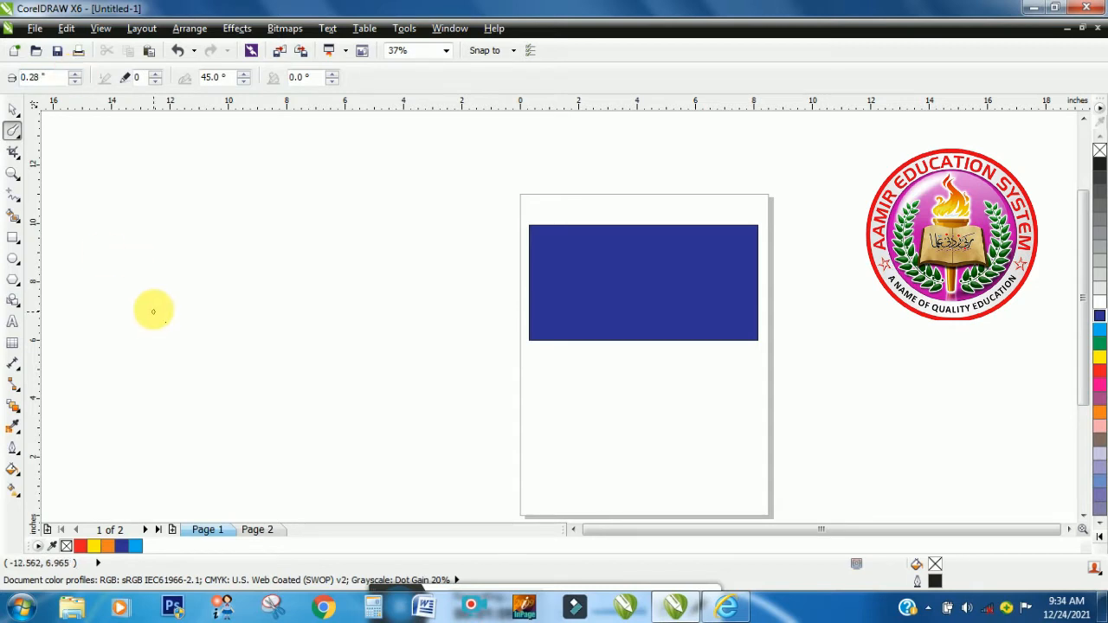
click(75, 74)
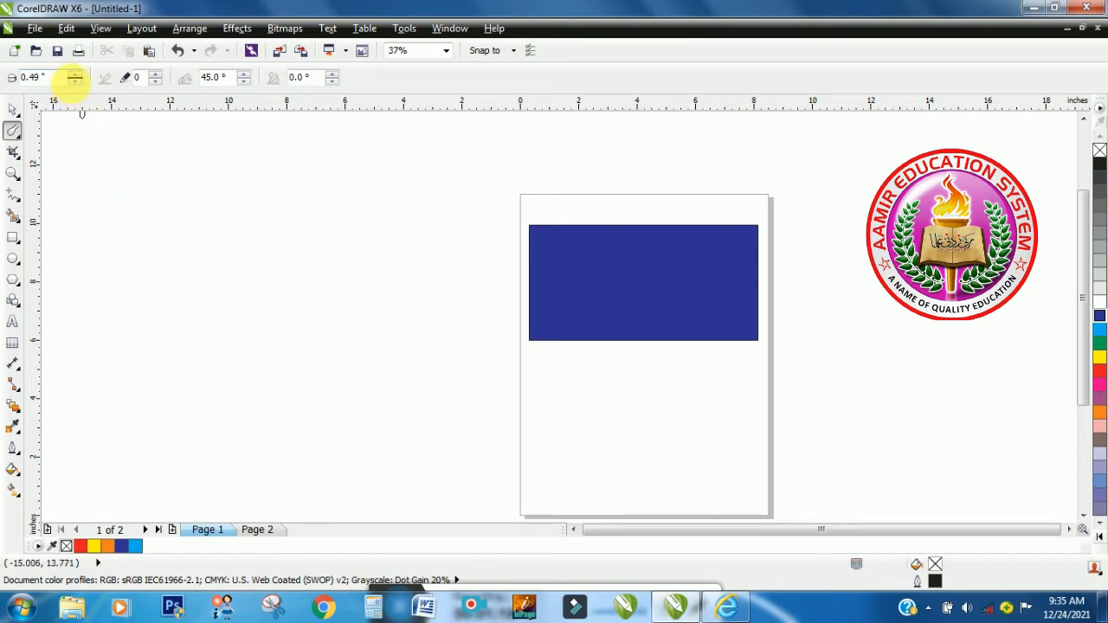
key(ctrl+z)
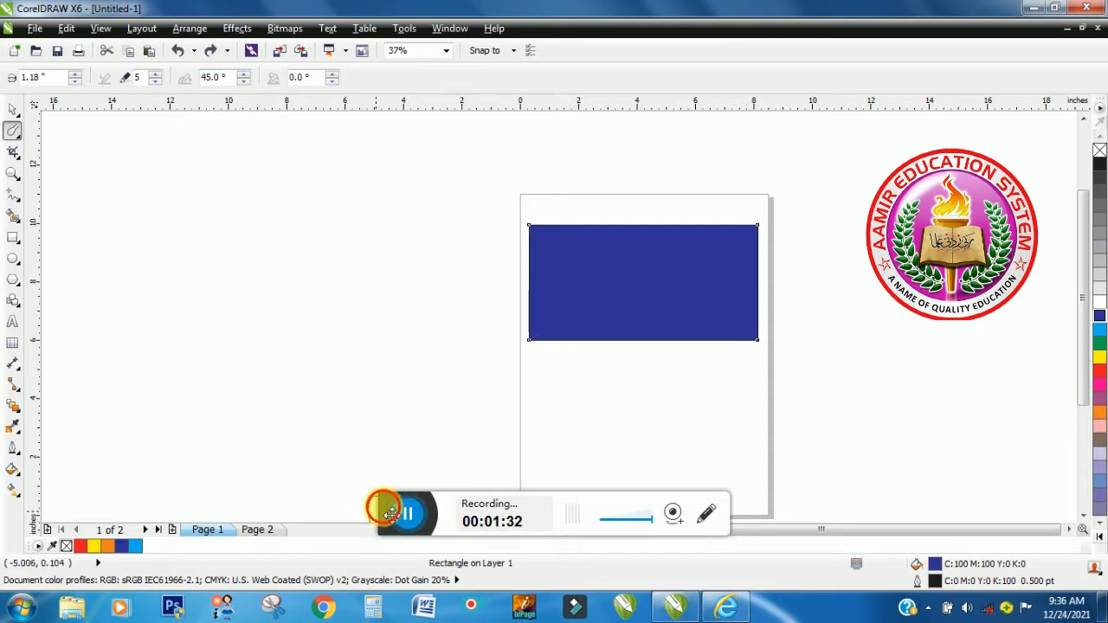
drag(387, 511, 387, 596)
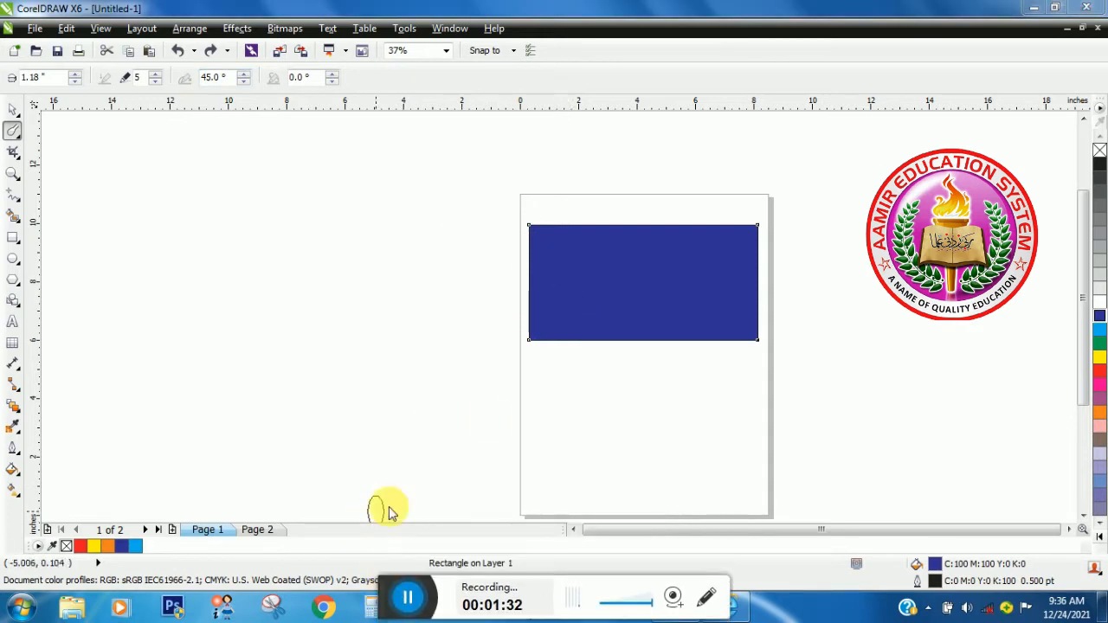
Step: Smudge curved, tapering tentacles outwards from the blue rectangle's left, top and bottom edges, plus a small notch in its top edge
click(577, 268)
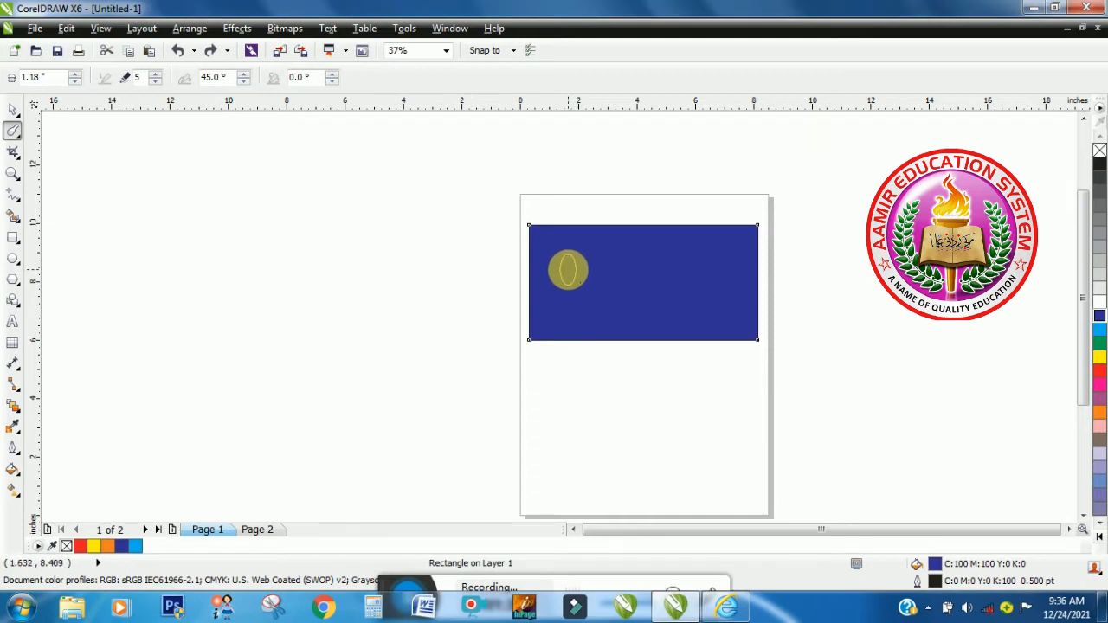
mouse_move(568, 270)
mouse_down()
mouse_move(524, 271)
mouse_move(482, 303)
mouse_move(443, 365)
mouse_up()
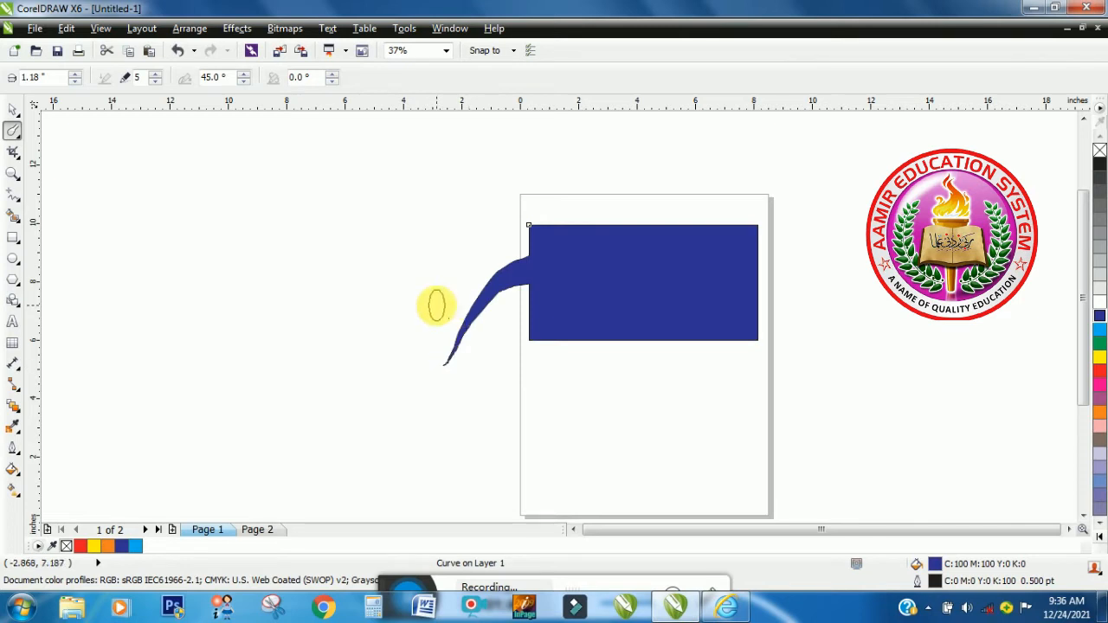
mouse_move(571, 238)
mouse_down()
mouse_move(565, 179)
mouse_move(523, 176)
mouse_move(477, 192)
mouse_move(449, 227)
mouse_up()
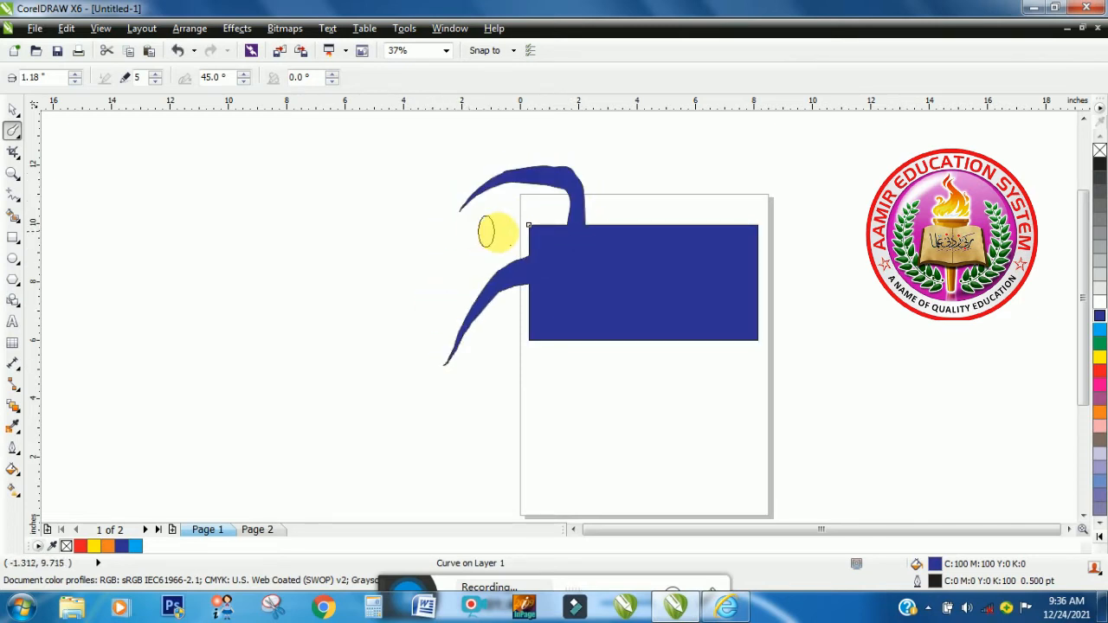
mouse_move(542, 232)
mouse_down()
mouse_move(467, 234)
mouse_move(424, 298)
mouse_up()
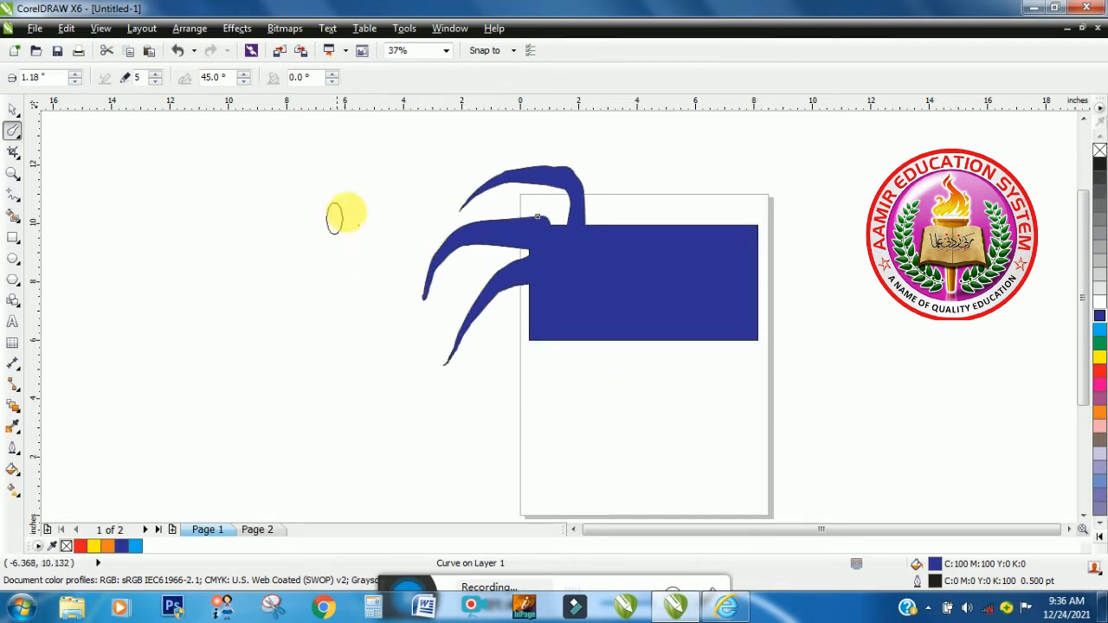
drag(605, 229, 663, 173)
mouse_move(580, 330)
mouse_down()
mouse_move(520, 341)
mouse_move(475, 418)
mouse_move(454, 423)
mouse_up()
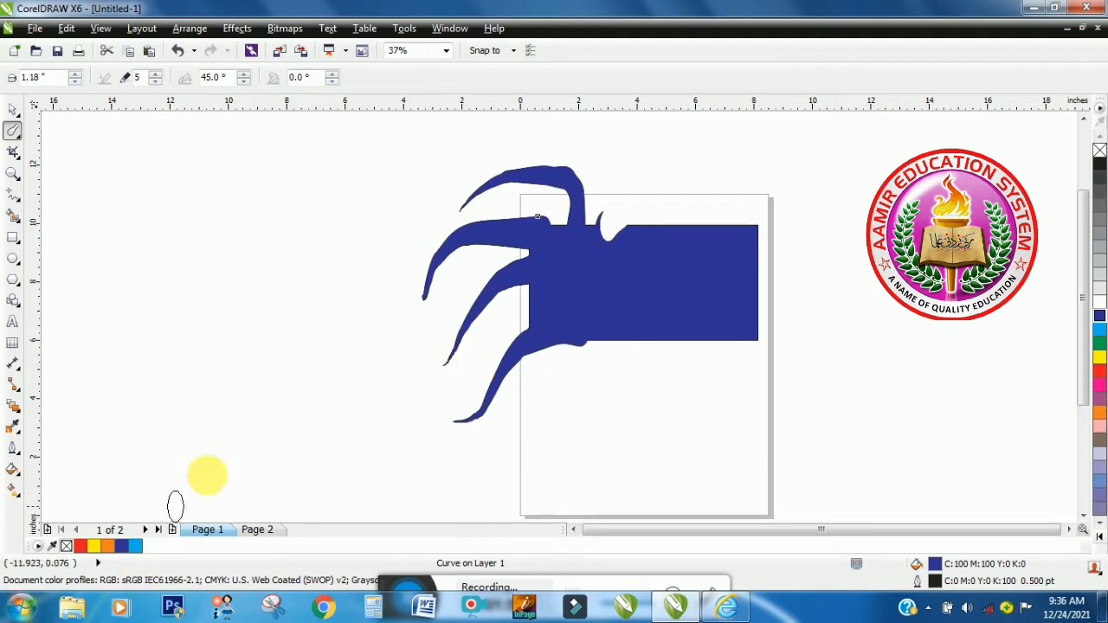
mouse_move(596, 323)
mouse_down()
mouse_move(583, 384)
mouse_move(552, 431)
mouse_move(511, 458)
mouse_up()
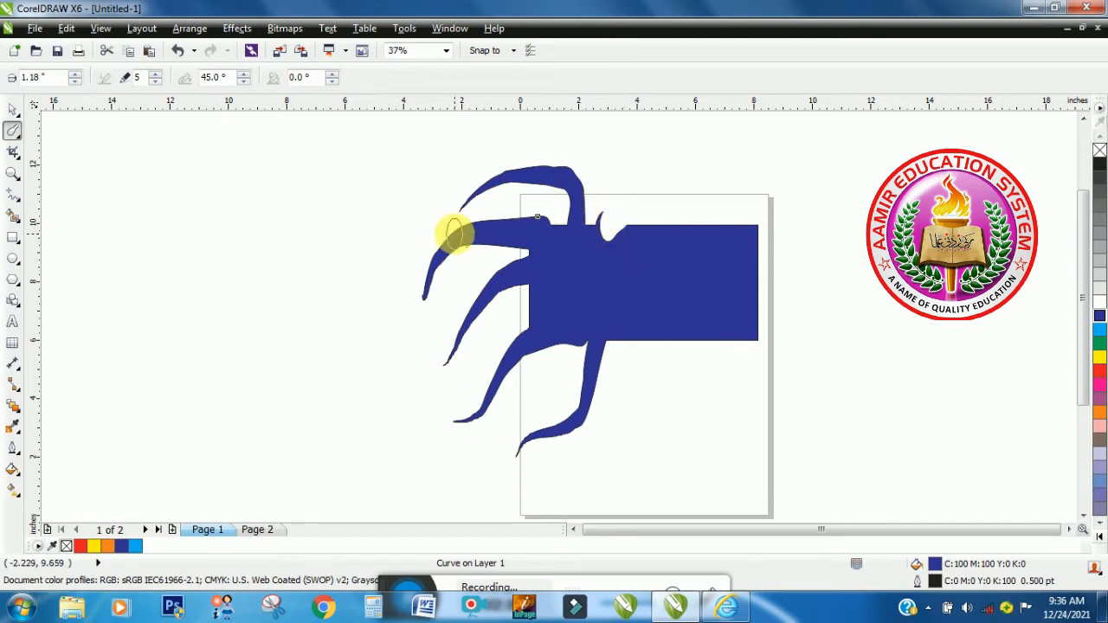
drag(562, 198, 566, 317)
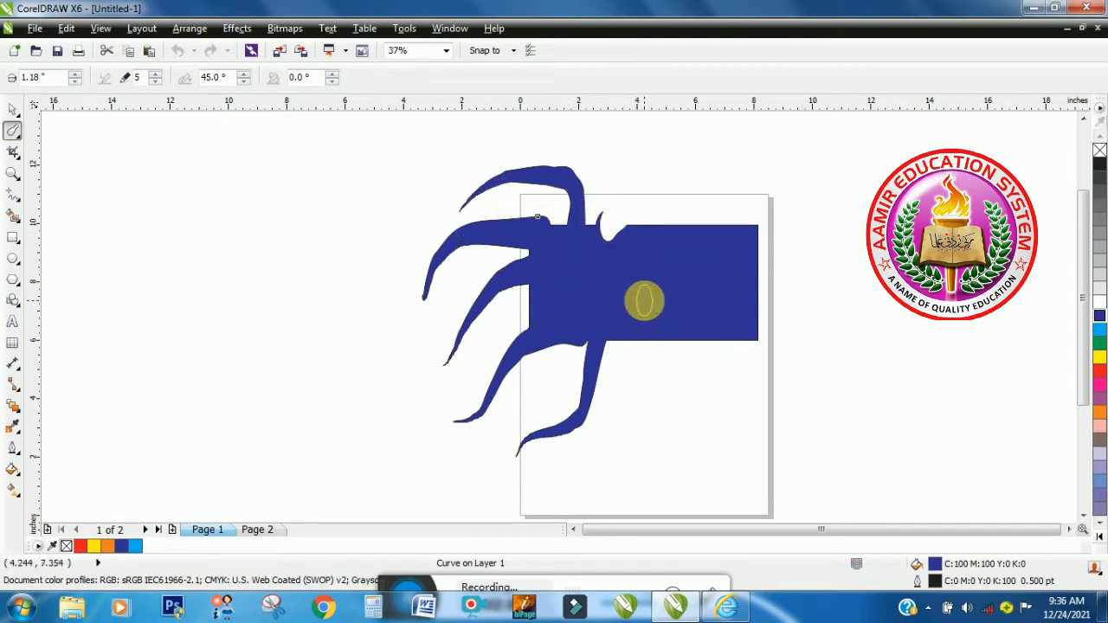
mouse_move(646, 292)
mouse_down()
mouse_move(648, 410)
mouse_move(573, 467)
mouse_up()
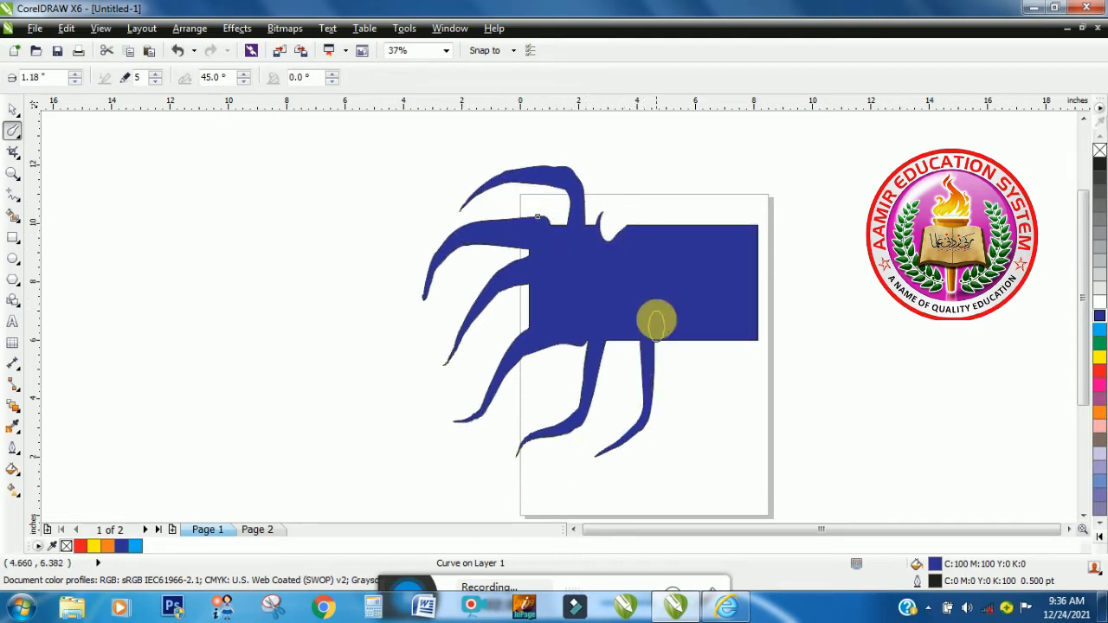
mouse_move(648, 317)
mouse_down()
mouse_move(653, 395)
mouse_move(631, 450)
mouse_move(608, 452)
mouse_up()
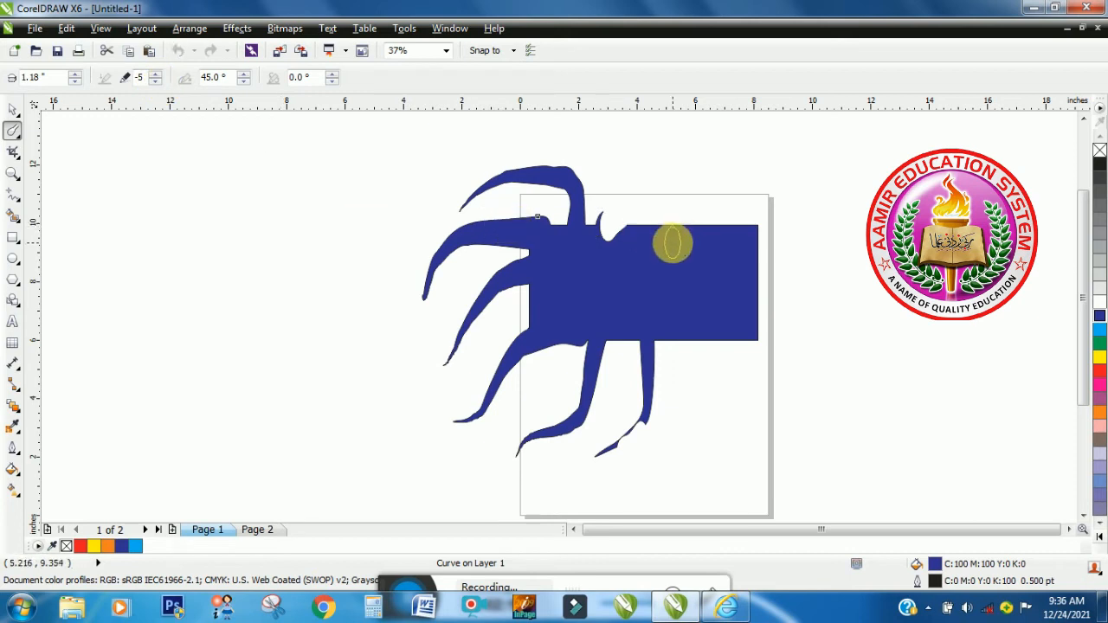
Step: Smudge a thick arm from the top edge around to the right with dryout -5, and a thin leg below the bottom edge with dryout 5
mouse_move(675, 232)
mouse_down()
mouse_move(695, 205)
mouse_move(786, 193)
mouse_move(820, 227)
mouse_move(831, 338)
mouse_up()
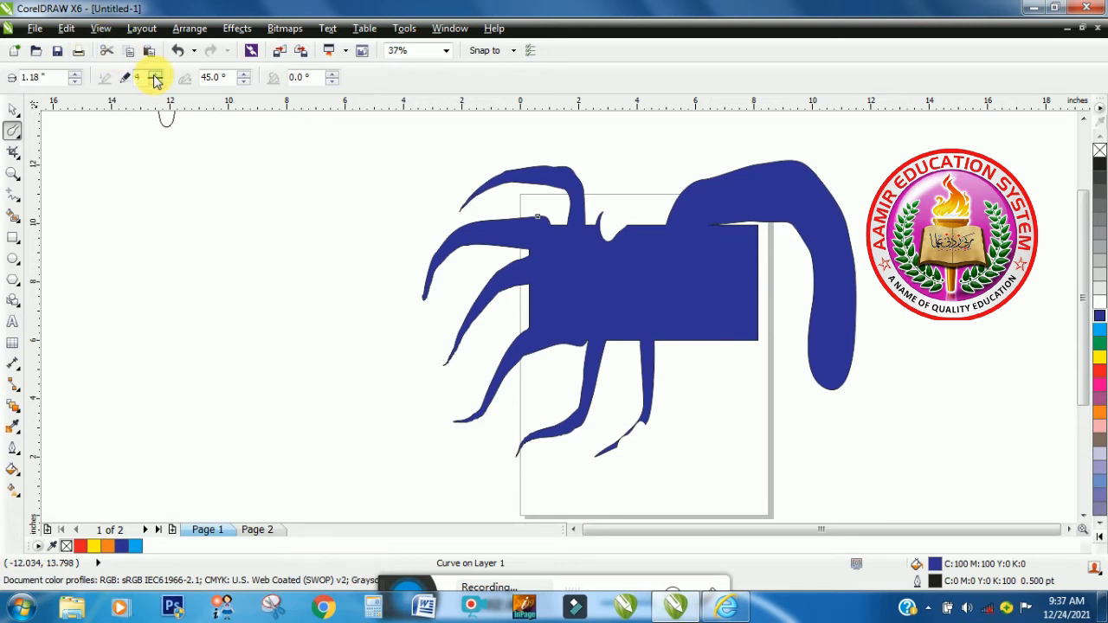
click(156, 80)
drag(715, 297, 718, 467)
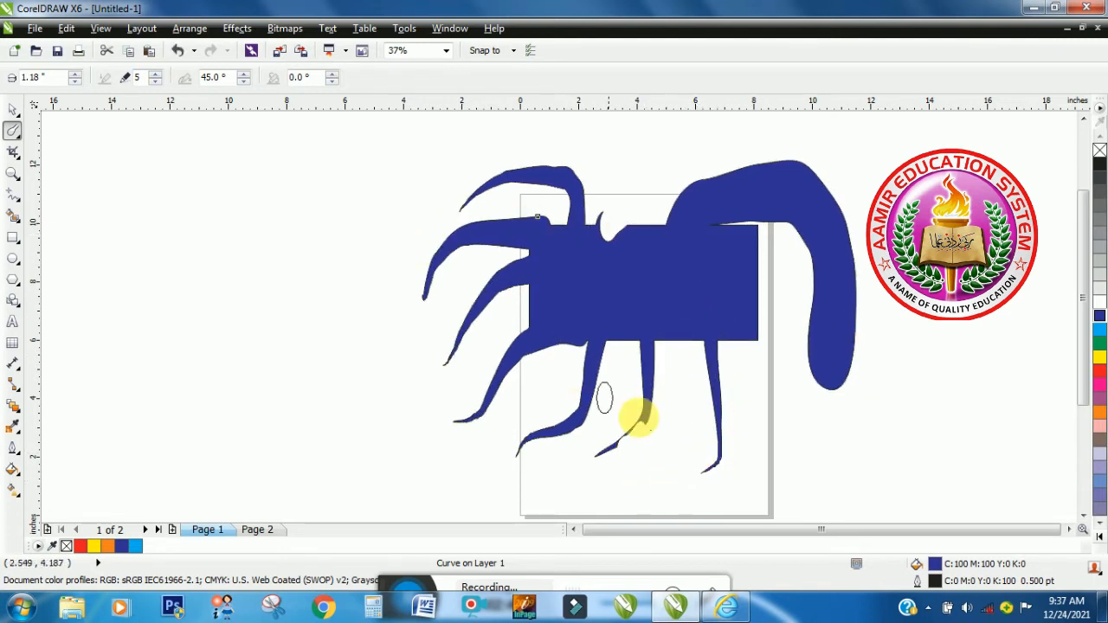
Step: Set the smudged shape's outline width to 8 pt and smudge another tapering leg out of its lower-right corner
click(14, 455)
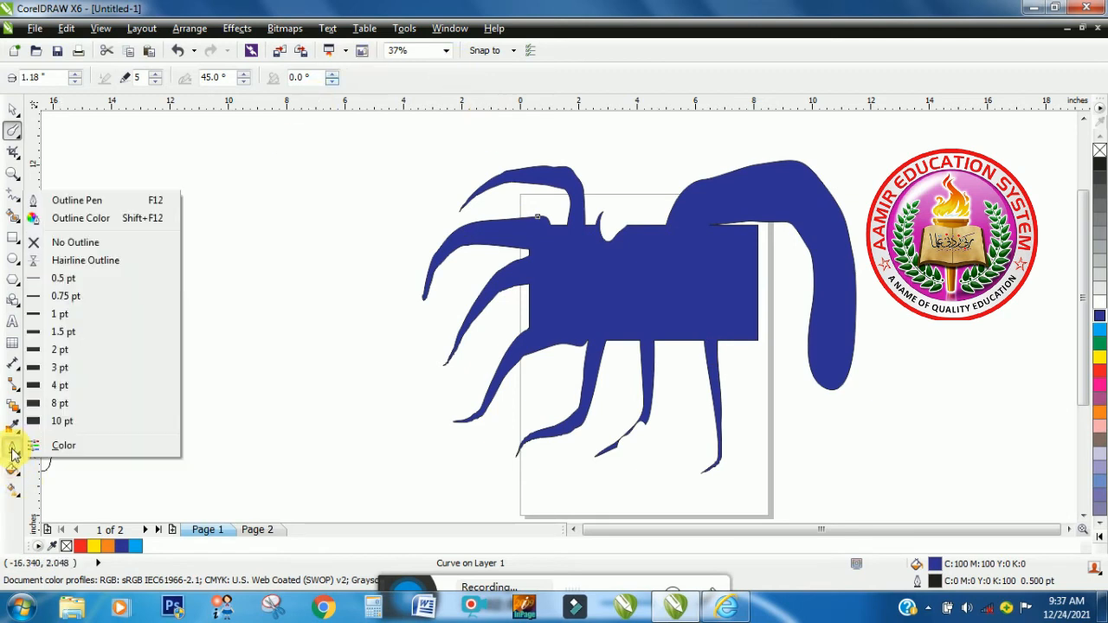
click(63, 362)
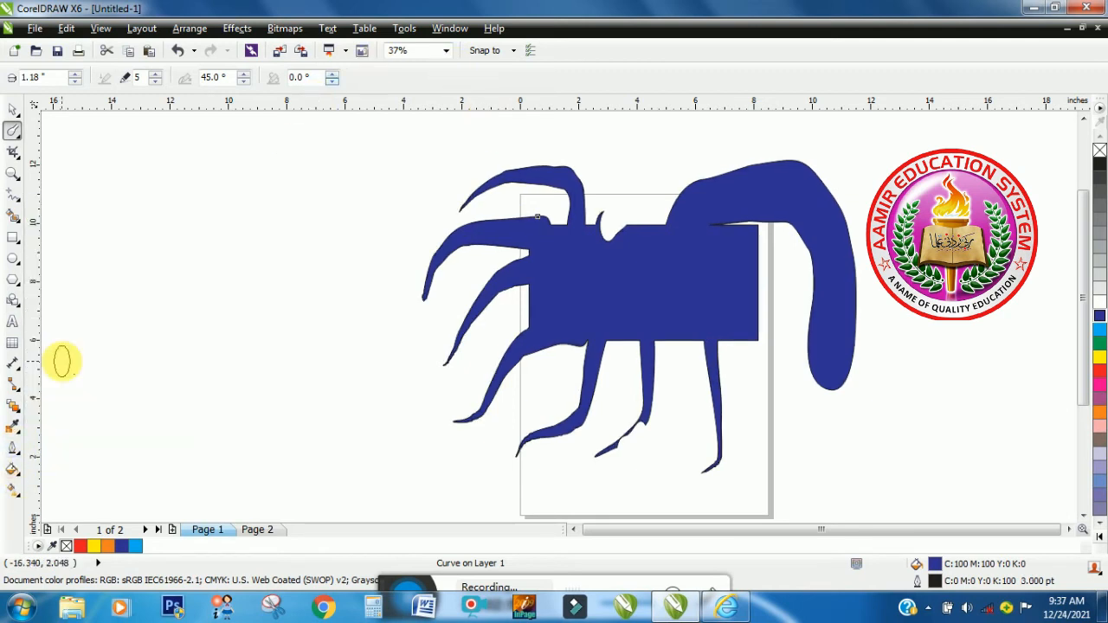
click(14, 452)
click(79, 389)
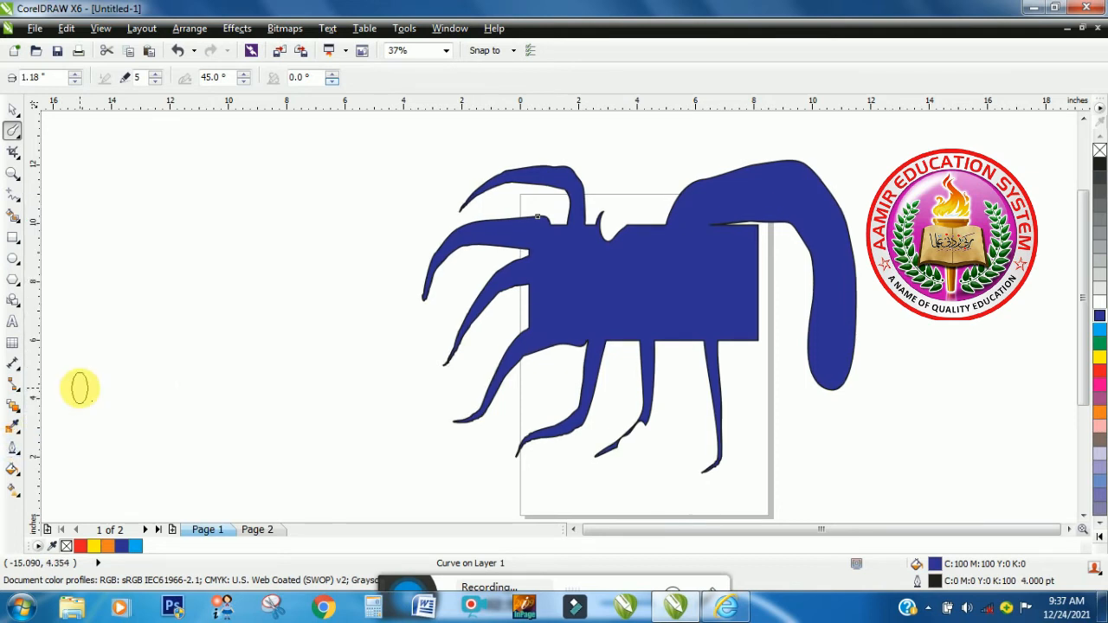
click(14, 452)
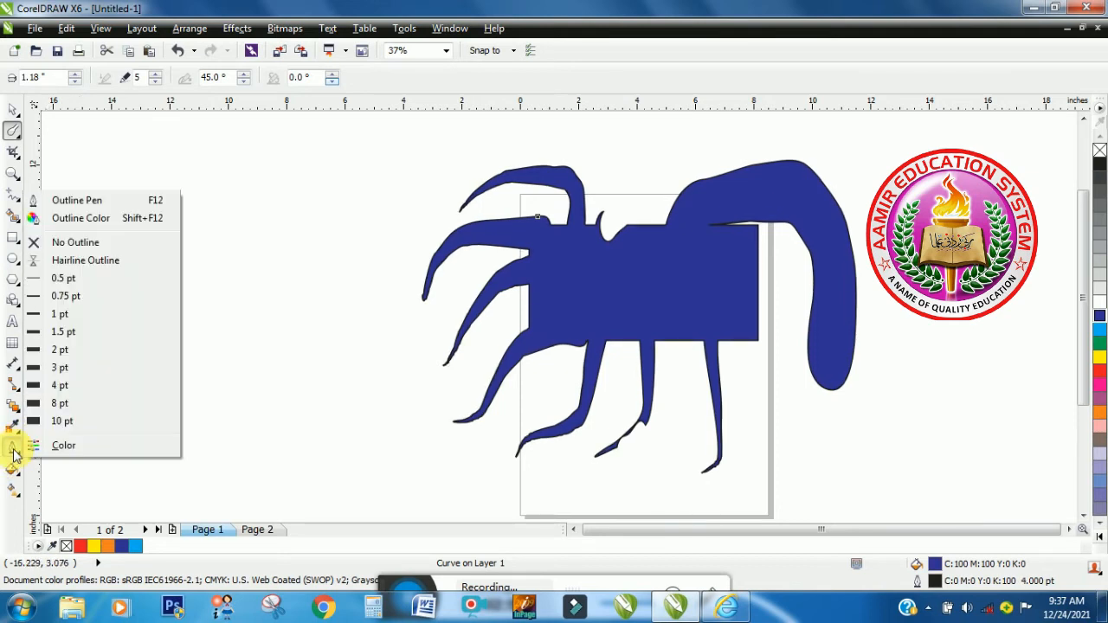
click(59, 404)
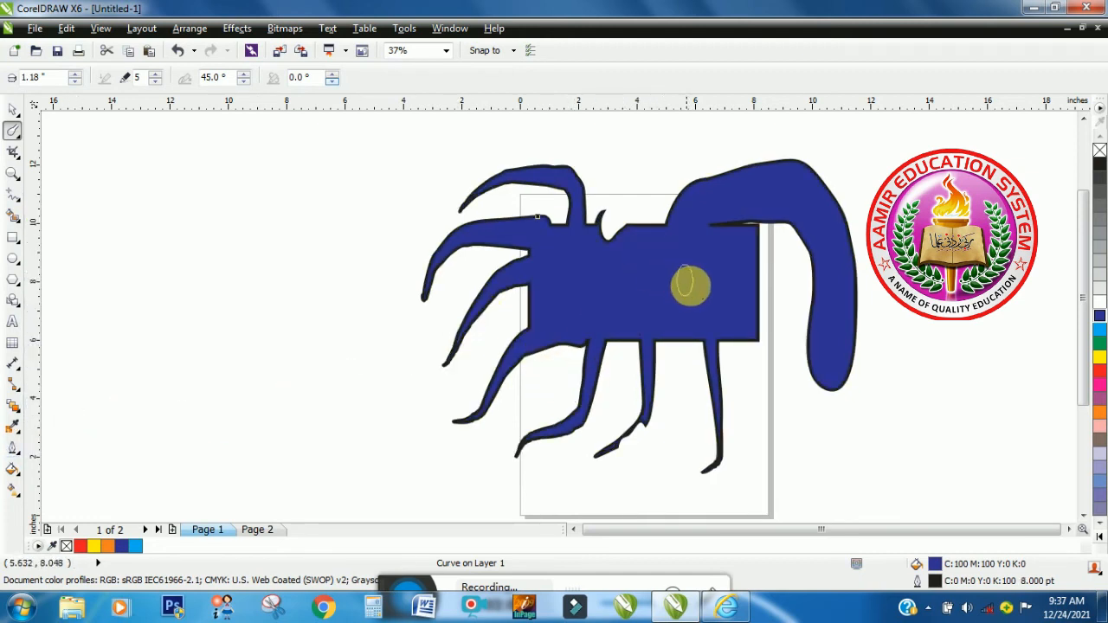
mouse_move(738, 315)
mouse_down()
mouse_move(804, 407)
mouse_move(814, 454)
mouse_move(801, 489)
mouse_up()
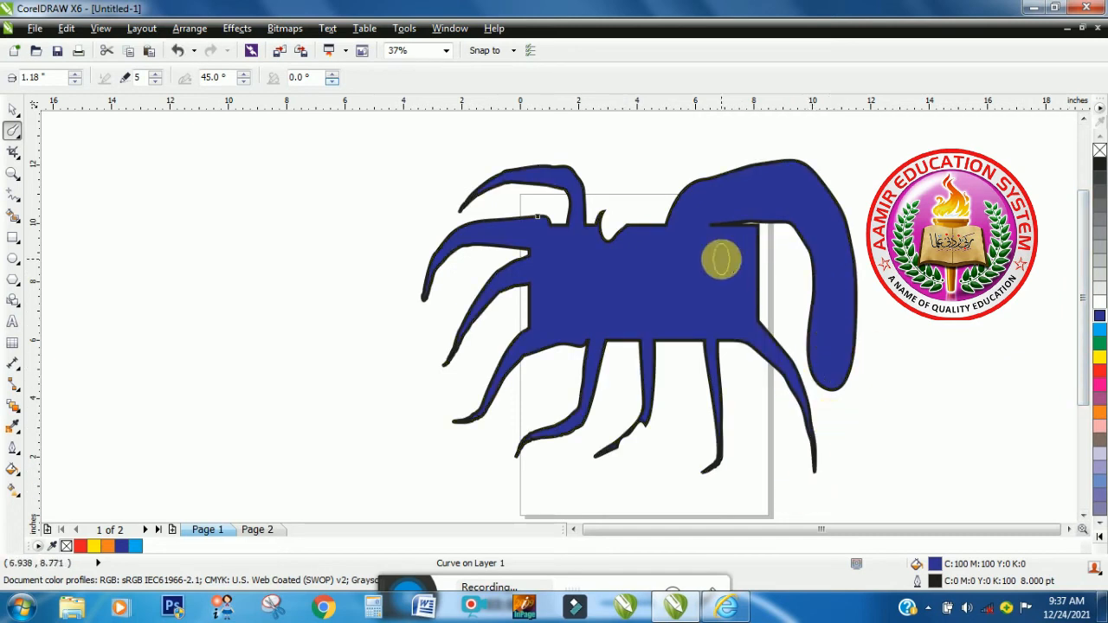
Step: Set the smudge dryout to -3 and smudge widening strokes from the shape to the left, upwards, around below it and to the right
click(156, 83)
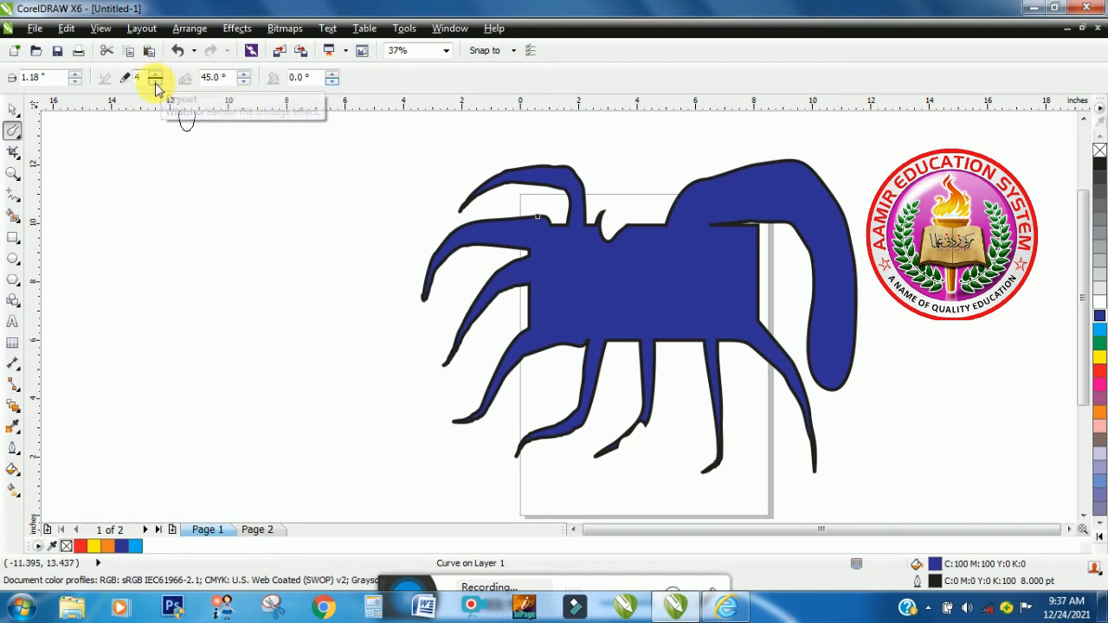
click(156, 82)
click(156, 82)
click(156, 83)
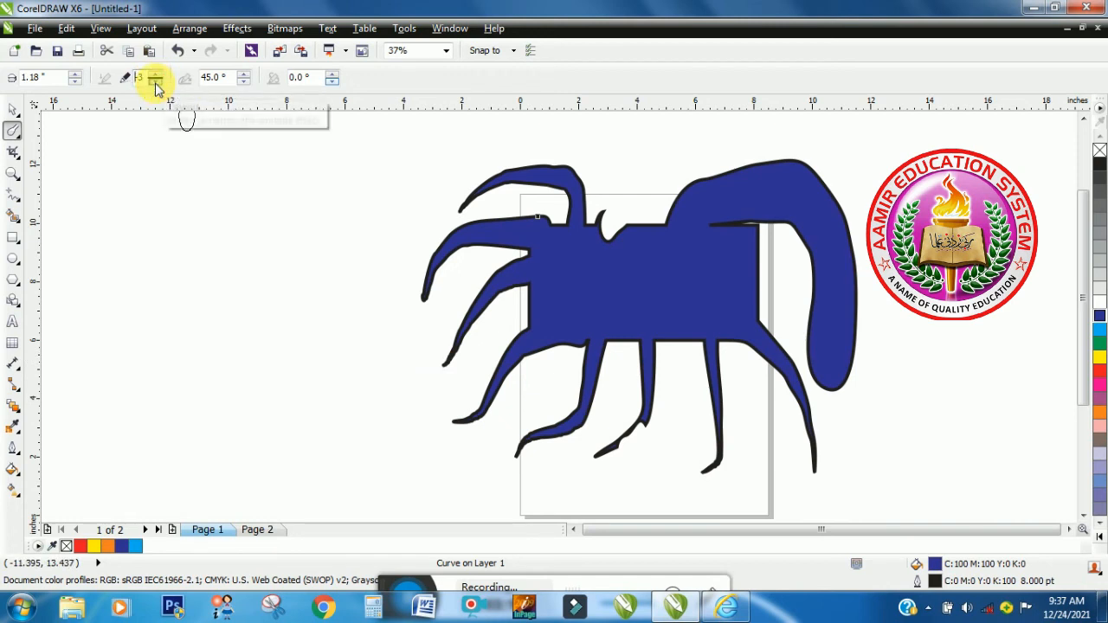
mouse_move(574, 267)
mouse_down()
mouse_move(491, 312)
mouse_move(458, 389)
mouse_move(403, 410)
mouse_move(361, 404)
mouse_up()
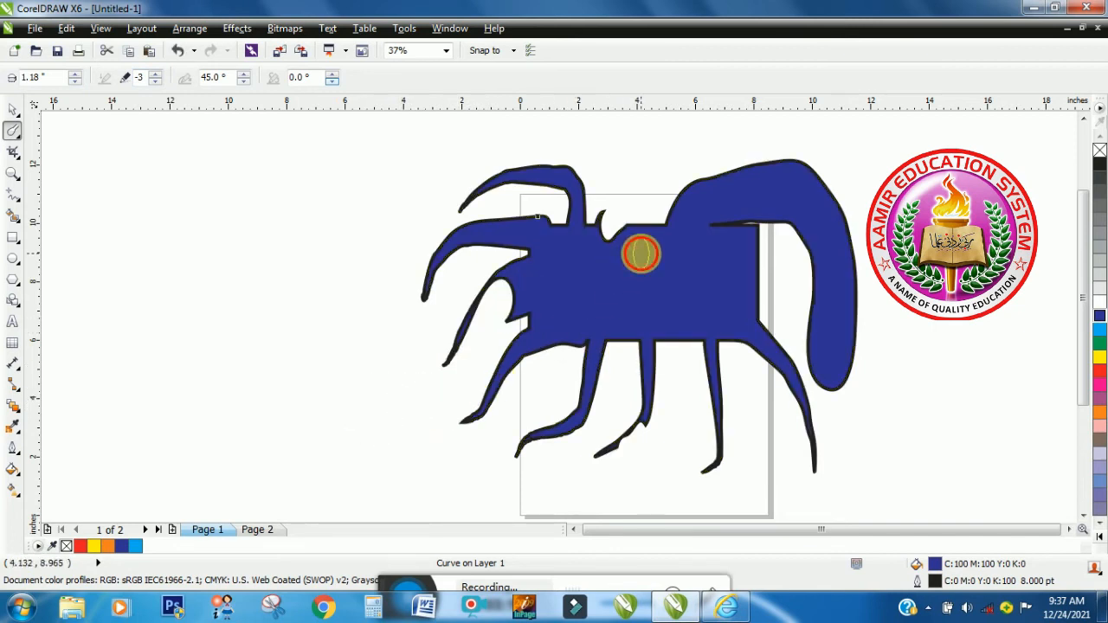
mouse_move(638, 251)
mouse_down()
mouse_move(635, 171)
mouse_move(685, 146)
mouse_up()
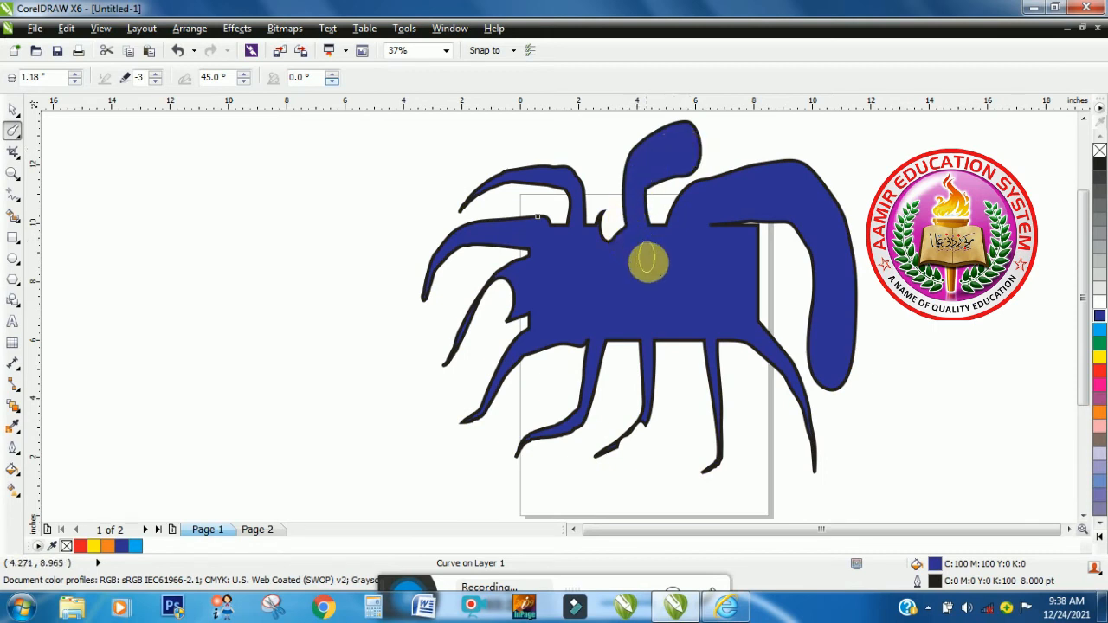
mouse_move(685, 301)
mouse_down()
mouse_move(673, 396)
mouse_move(594, 453)
mouse_move(519, 455)
mouse_move(458, 376)
mouse_move(421, 378)
mouse_move(422, 391)
mouse_up()
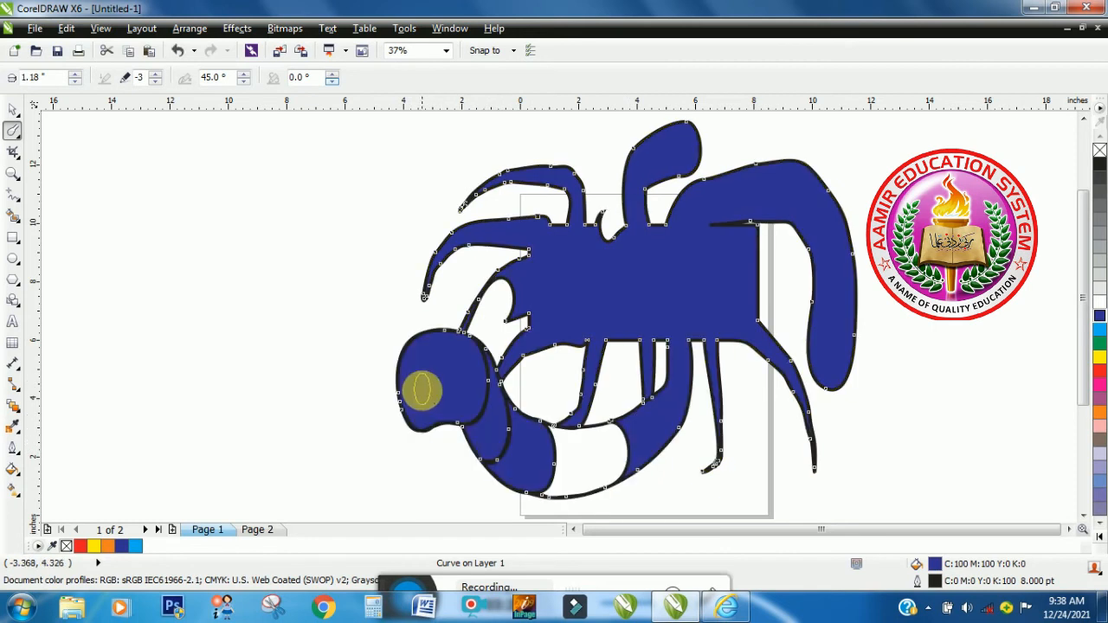
drag(704, 285, 863, 260)
drag(925, 220, 951, 220)
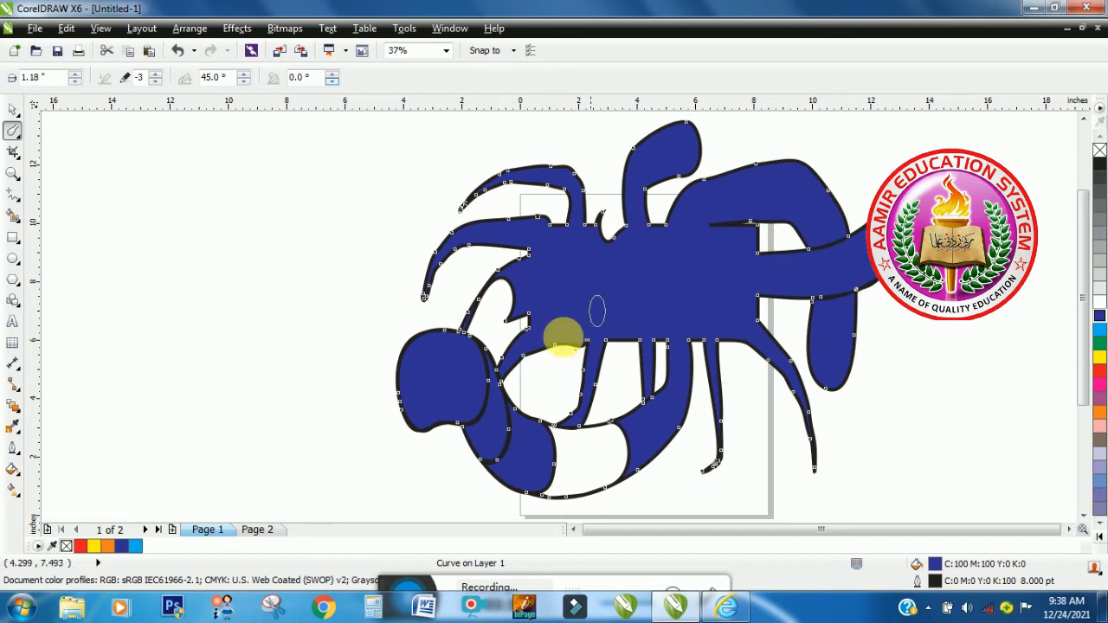
Step: With the Smudge Brush, smudge a curved arm out of the shape's upper-left side and a short diagonal leg below its bottom edge
click(19, 136)
click(57, 149)
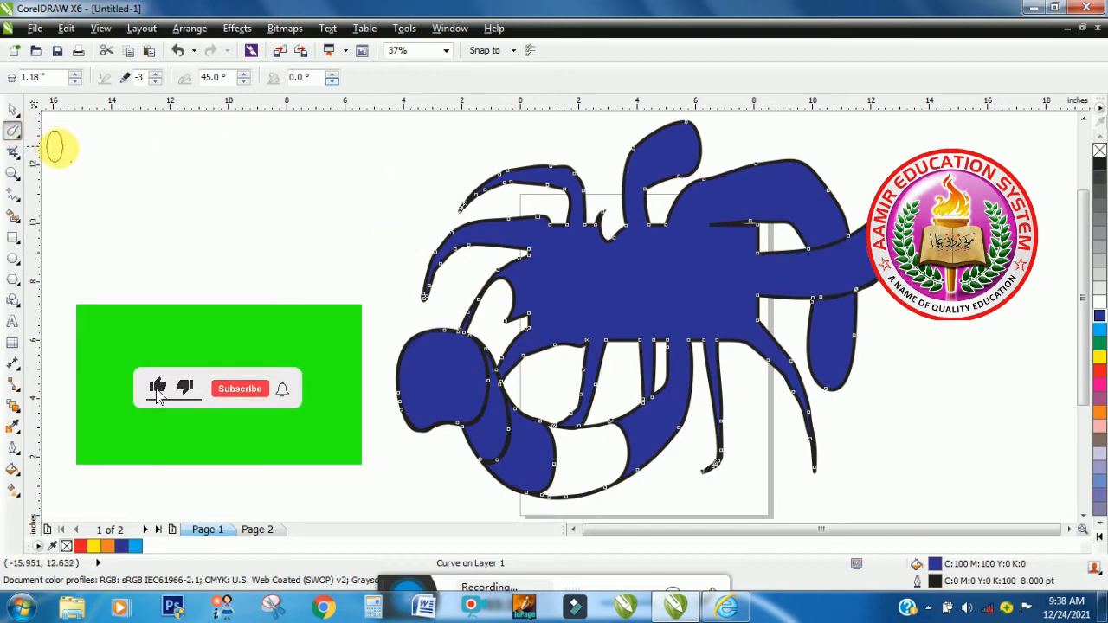
mouse_move(598, 262)
mouse_down()
mouse_move(559, 232)
mouse_move(490, 211)
mouse_move(420, 228)
mouse_move(405, 270)
mouse_up()
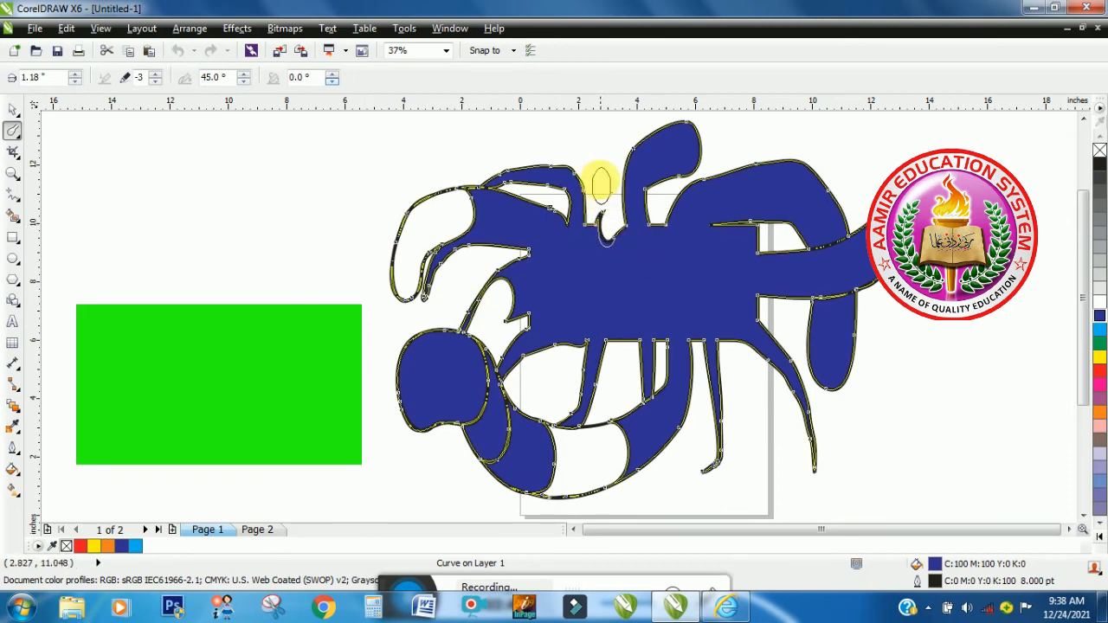
drag(606, 316, 631, 371)
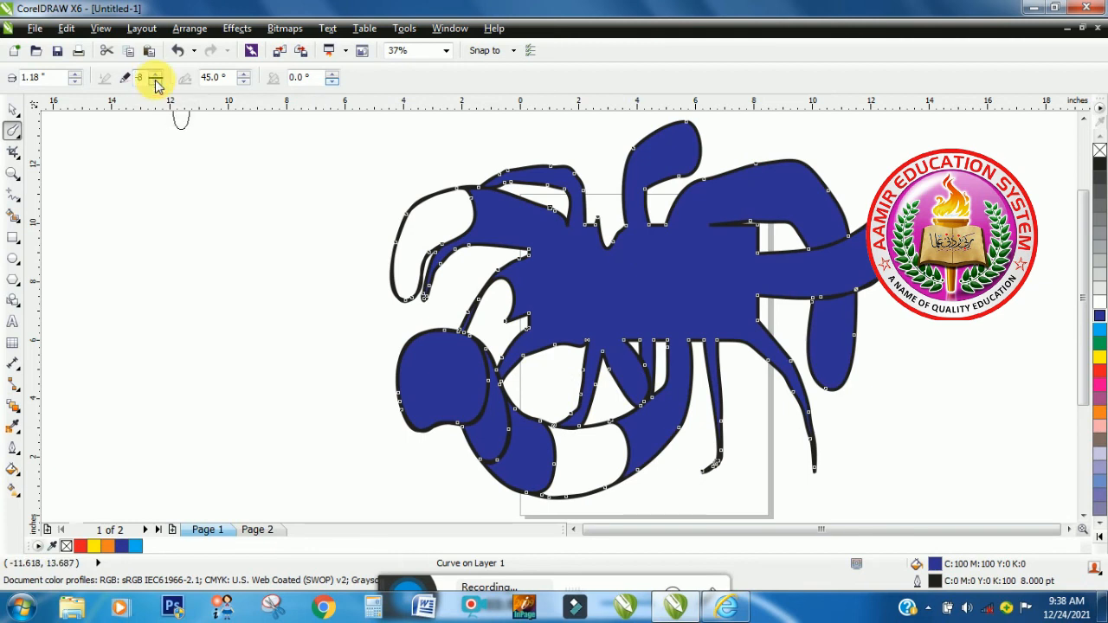
Step: Set the smudge dryout to 1 and smudge two tapering tentacles from the shape's upper-left side, sweeping outwards and down to the left
click(156, 75)
click(155, 75)
click(156, 76)
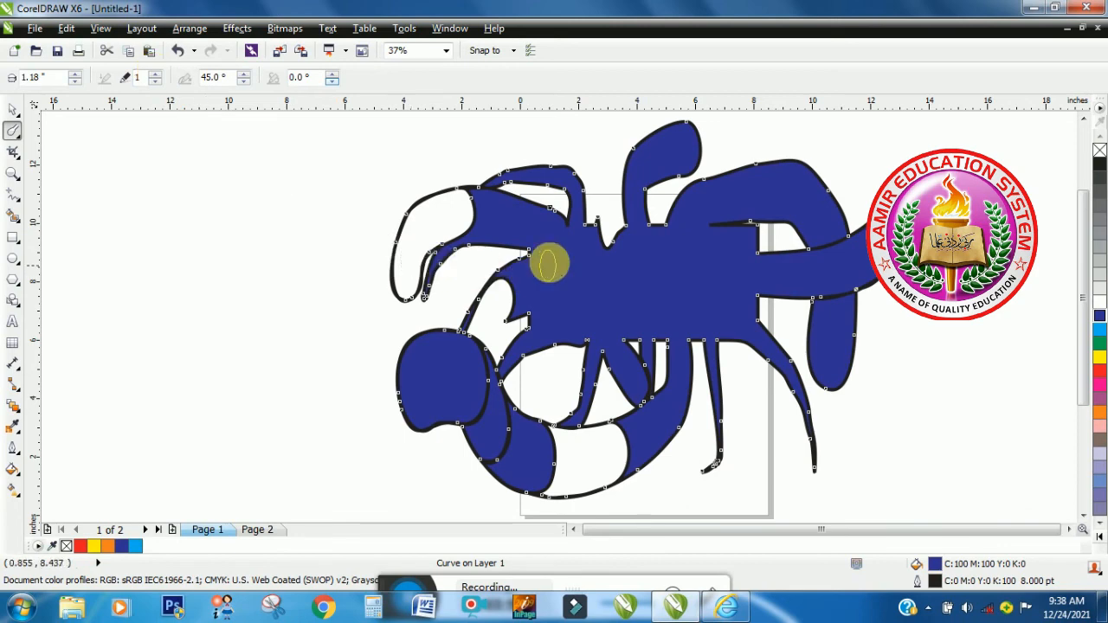
mouse_move(528, 247)
mouse_down()
mouse_move(507, 219)
mouse_move(483, 277)
mouse_move(412, 303)
mouse_up()
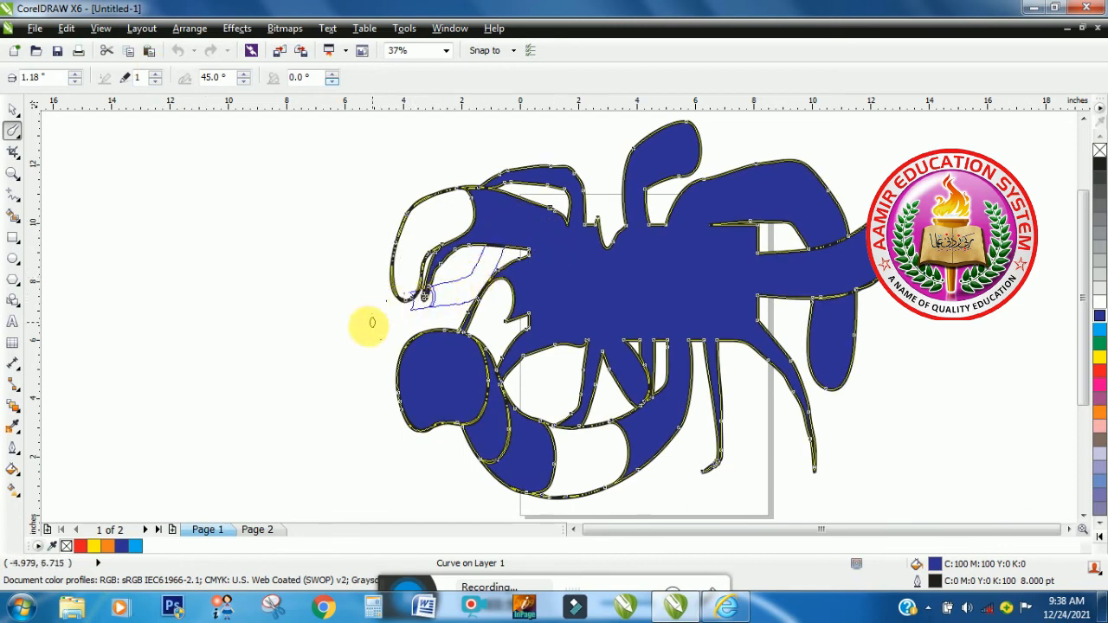
mouse_move(519, 201)
mouse_down()
mouse_move(471, 173)
mouse_move(414, 183)
mouse_move(362, 227)
mouse_move(334, 338)
mouse_up()
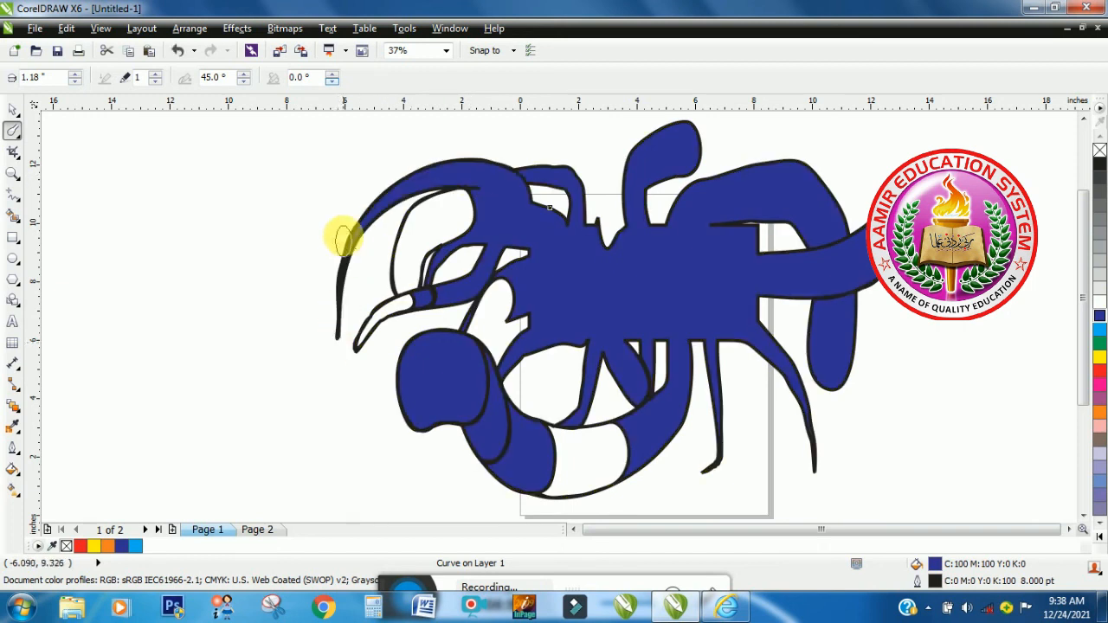